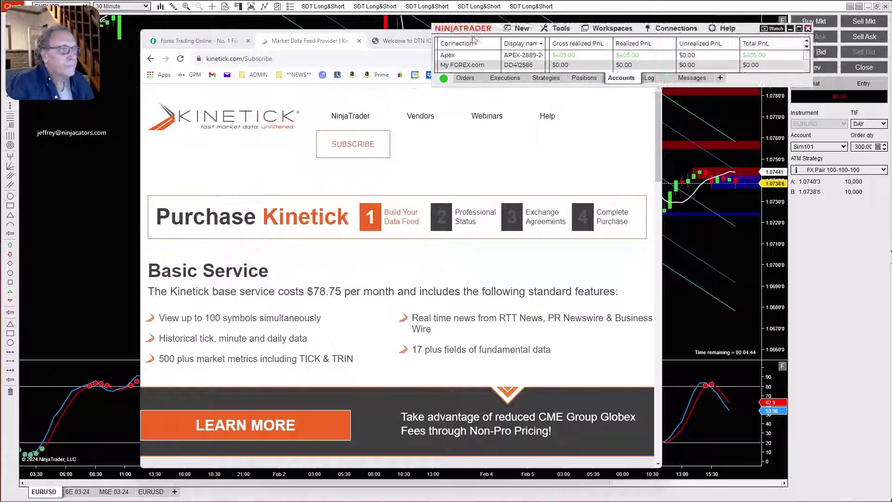
drag(557, 23, 483, 54)
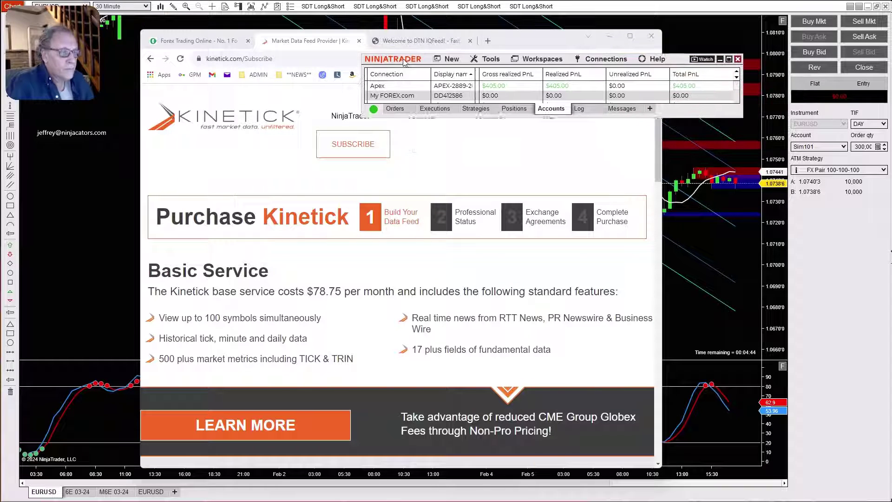
click(610, 60)
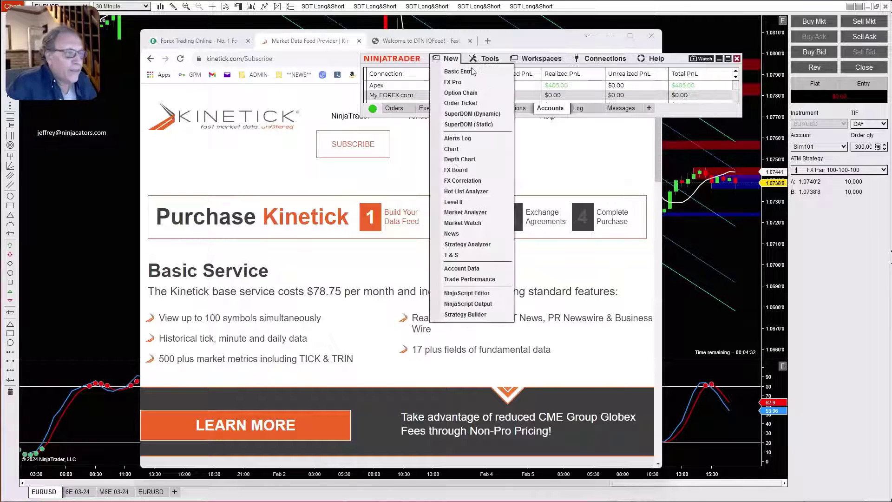
mouse_move(488, 58)
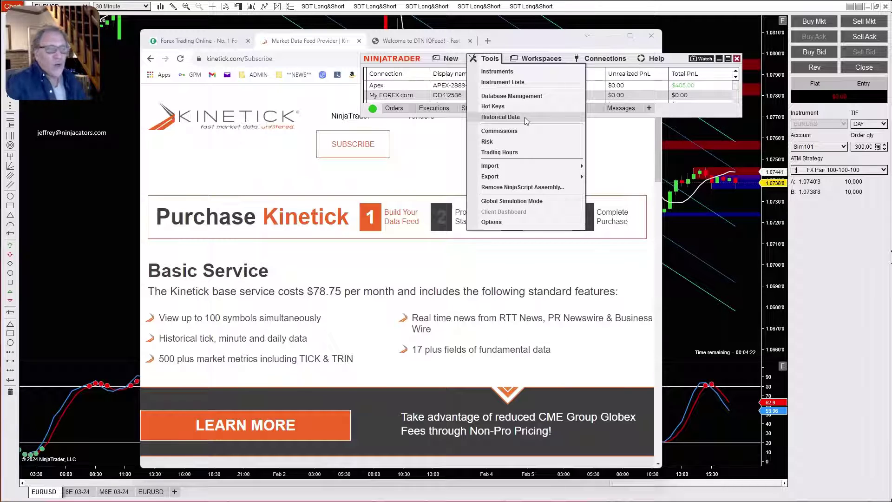
click(420, 153)
click(675, 61)
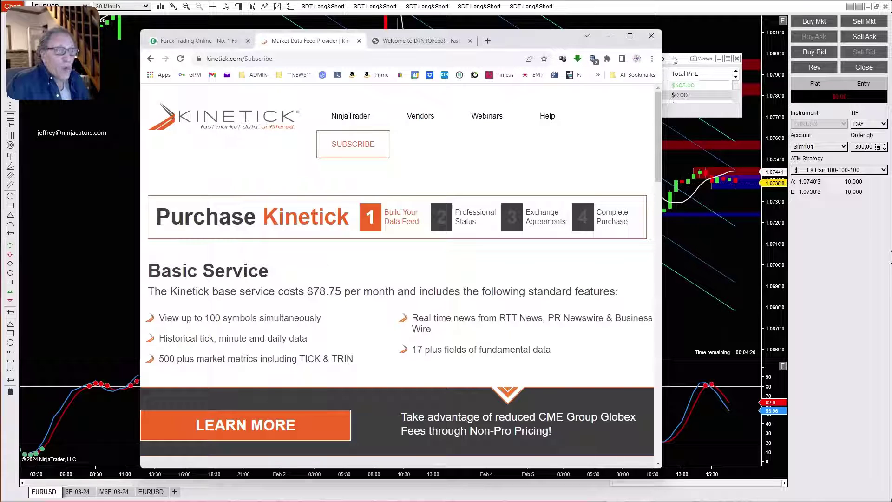
click(719, 58)
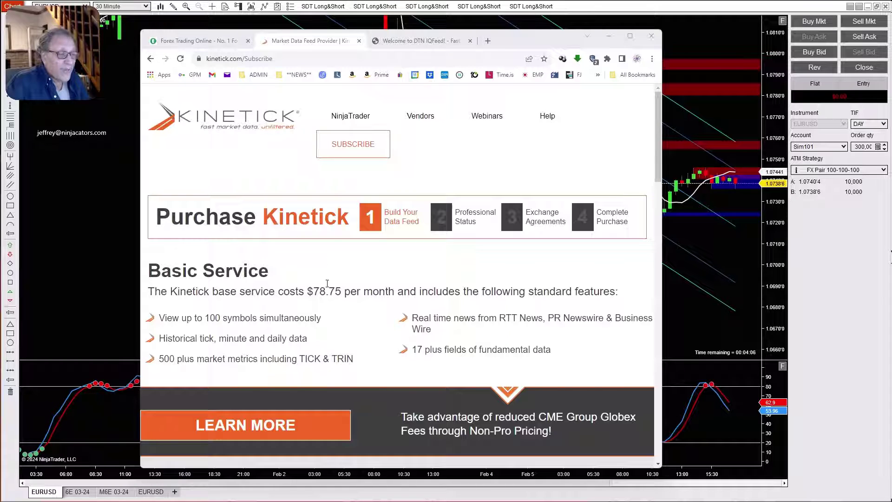
Review the IQFeed service fees and the FOREX.com account application page, closing the application page when done
click(398, 42)
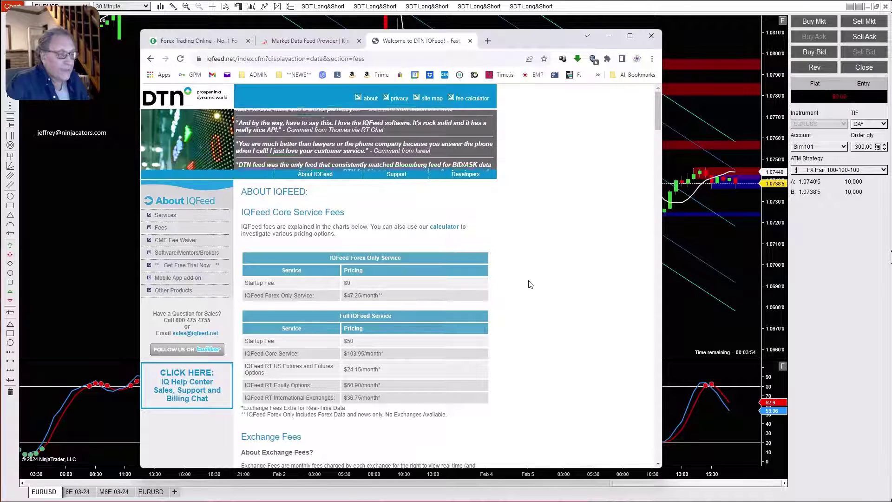
click(183, 41)
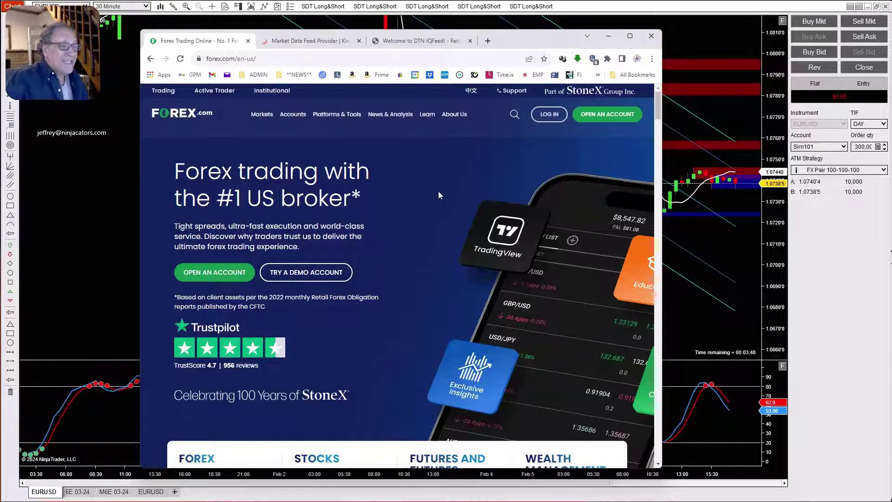
click(614, 116)
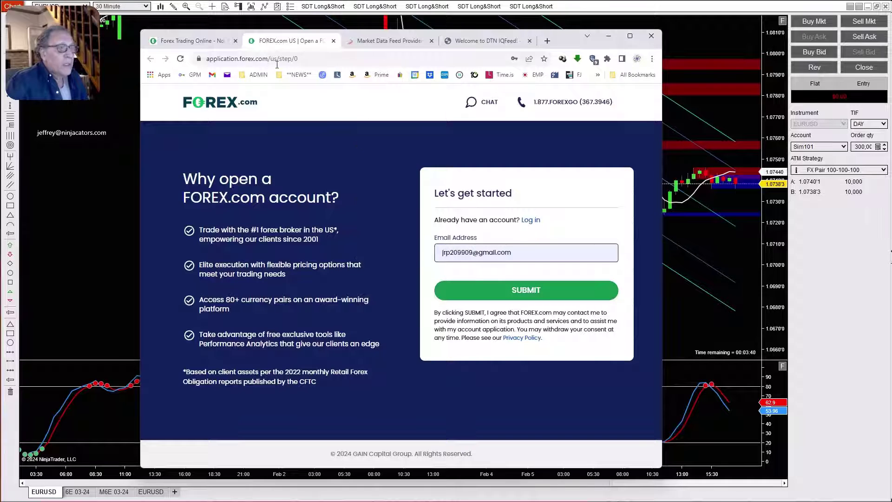
click(333, 41)
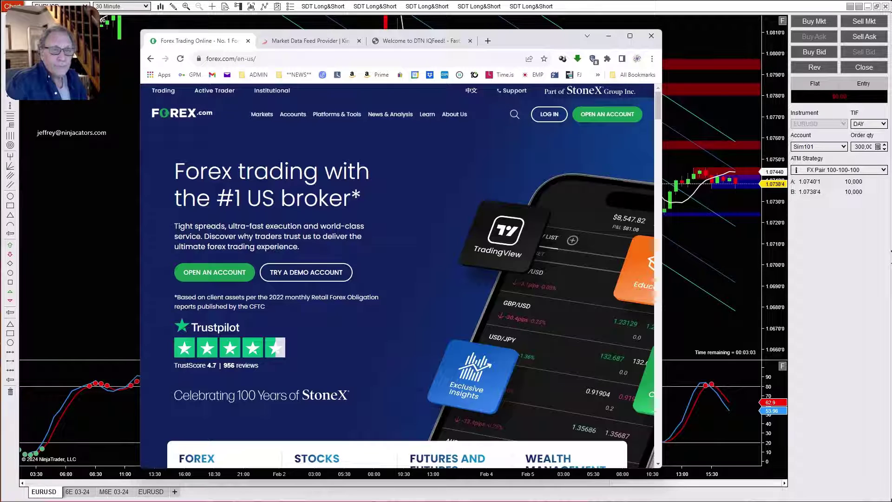
Switch to the NinjaTrader chart and load the EURUSD Forex instrument, showing the latest price action
key(alt+Tab)
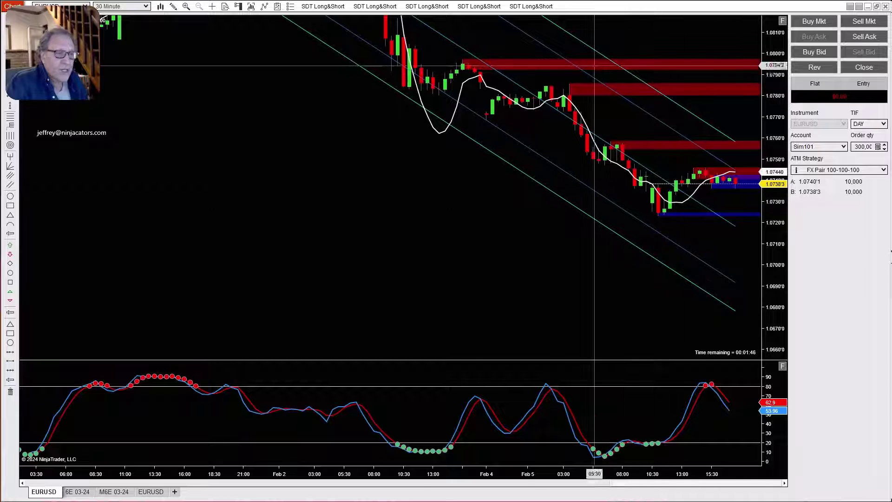
right_click(339, 208)
key(Escape)
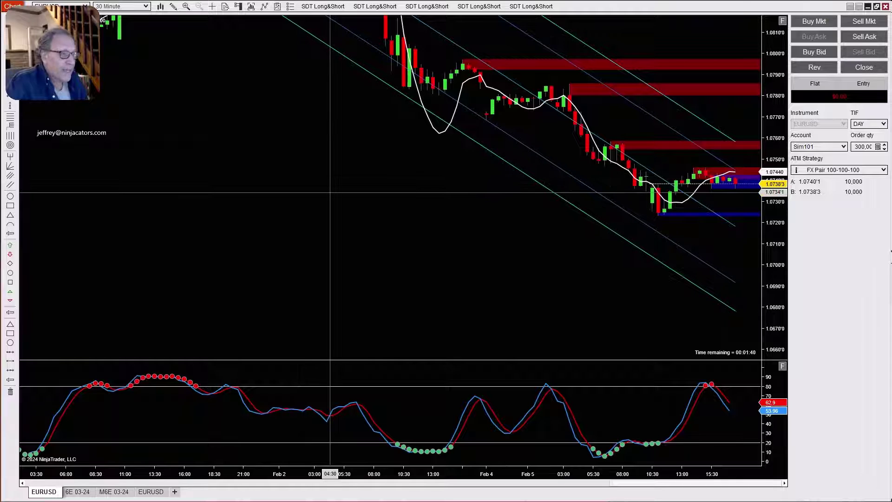
text(EURUSD)
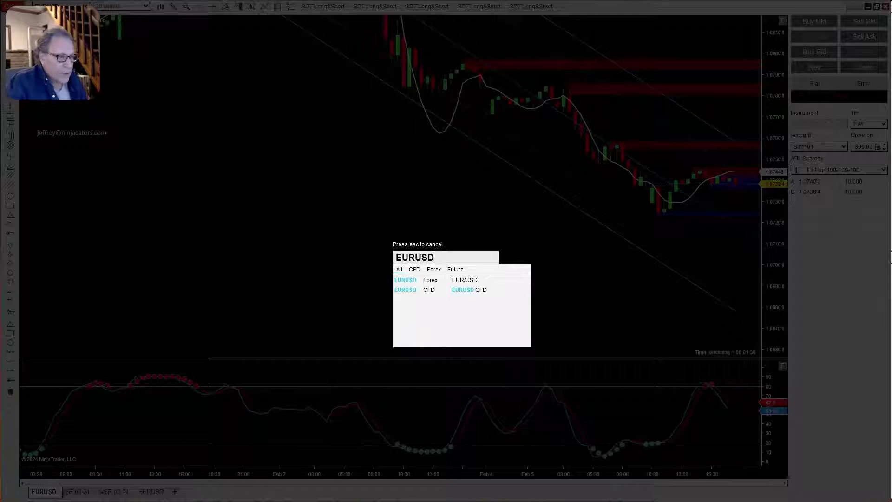
click(411, 281)
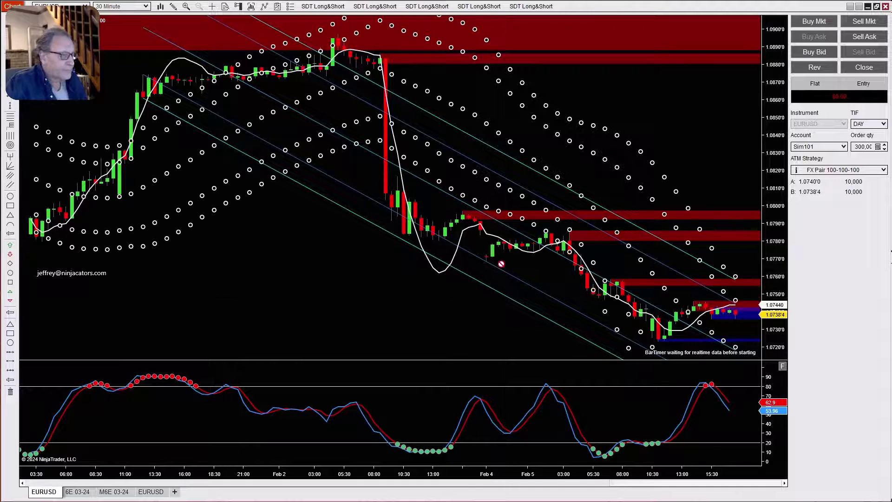
drag(454, 332, 453, 186)
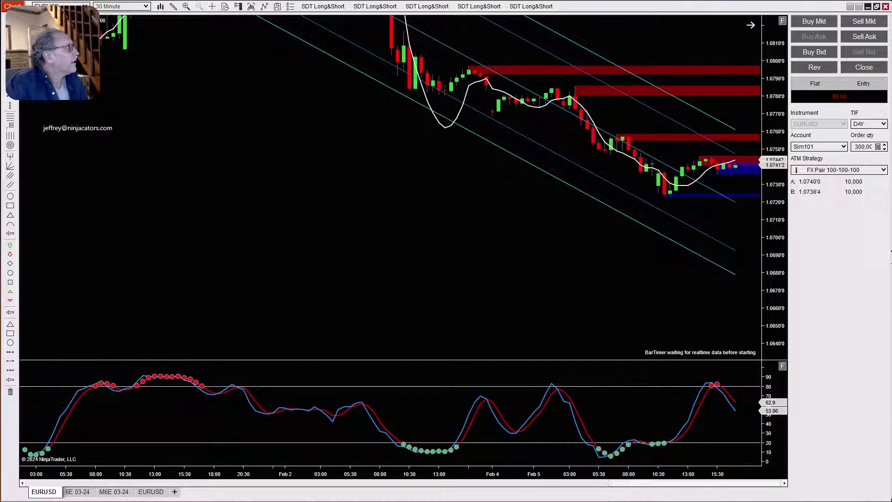
Switch to the Pairs.JPG image to review the arrow-marked currency pairs, and close it
key(alt+Tab)
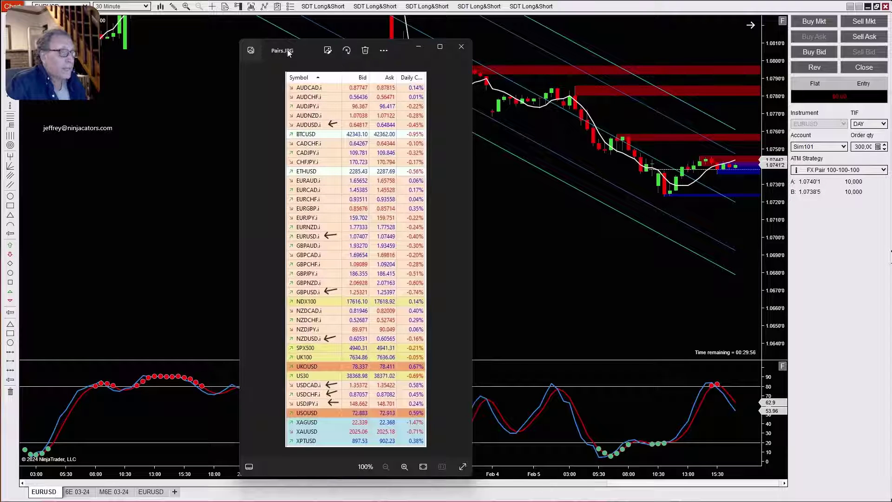
key(alt+F4)
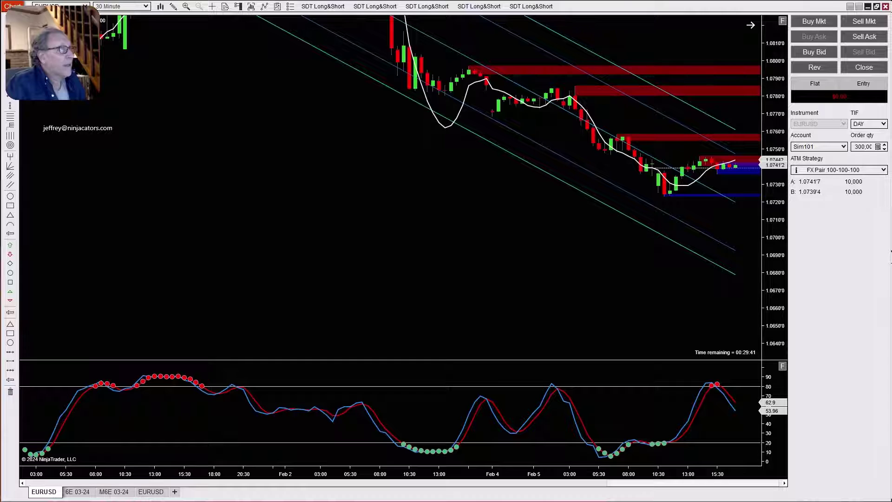
drag(312, 103, 269, 109)
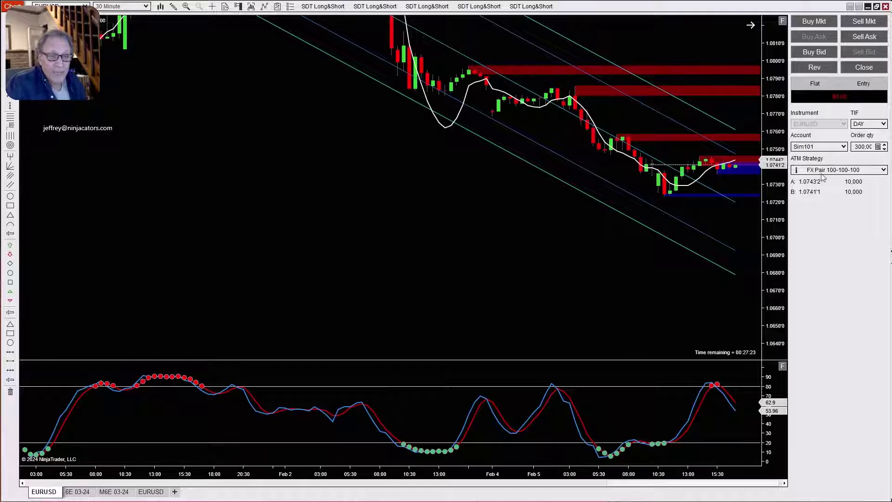
Edit the FX Pair 100-100-100 ATM strategy, setting the quantity of Targets 1, 2 and 3 to 10,000 each
mouse_move(870, 172)
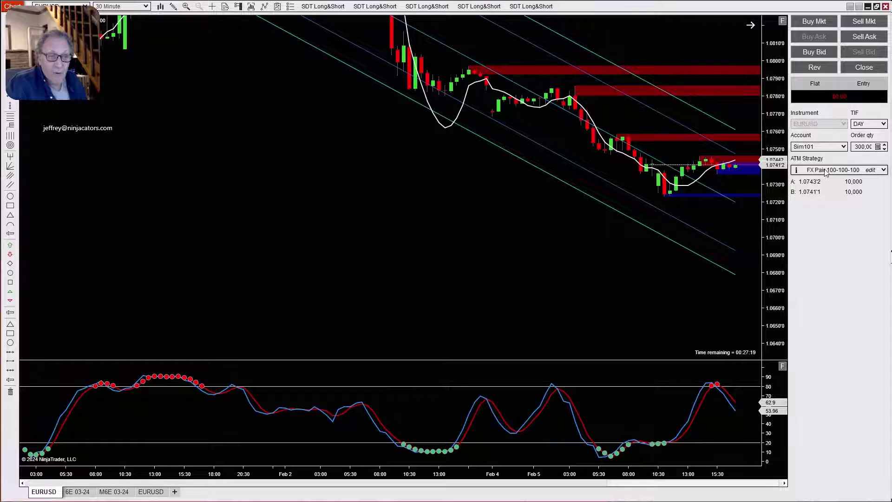
click(871, 171)
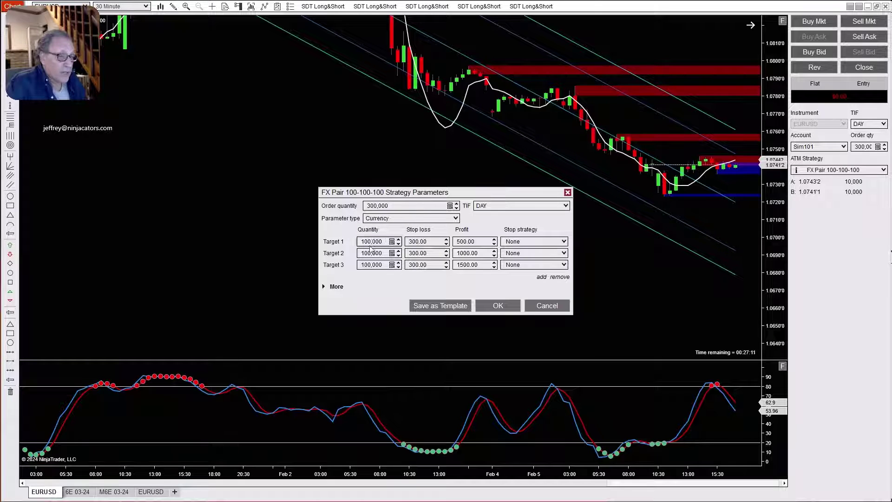
click(398, 245)
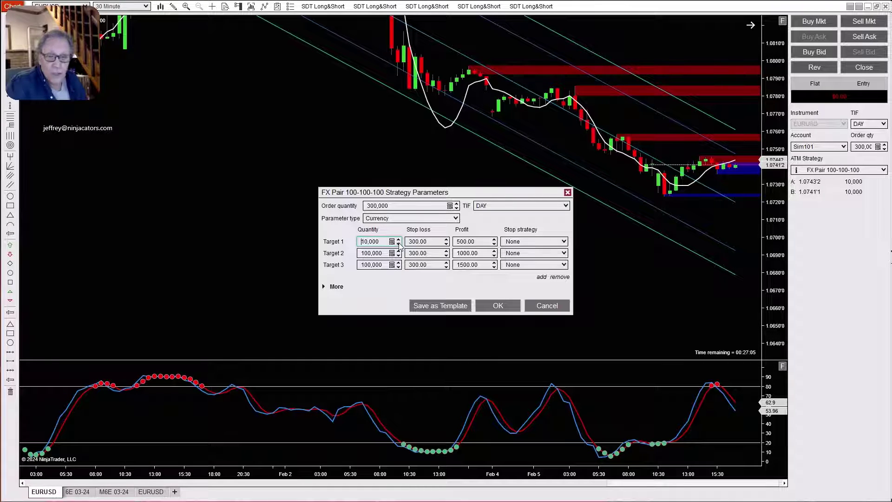
key(ctrl+a)
text(10,000)
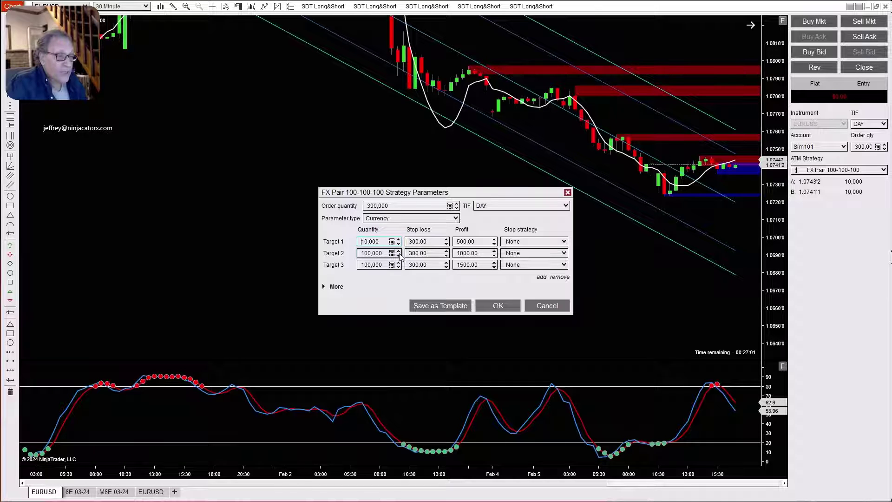
click(398, 256)
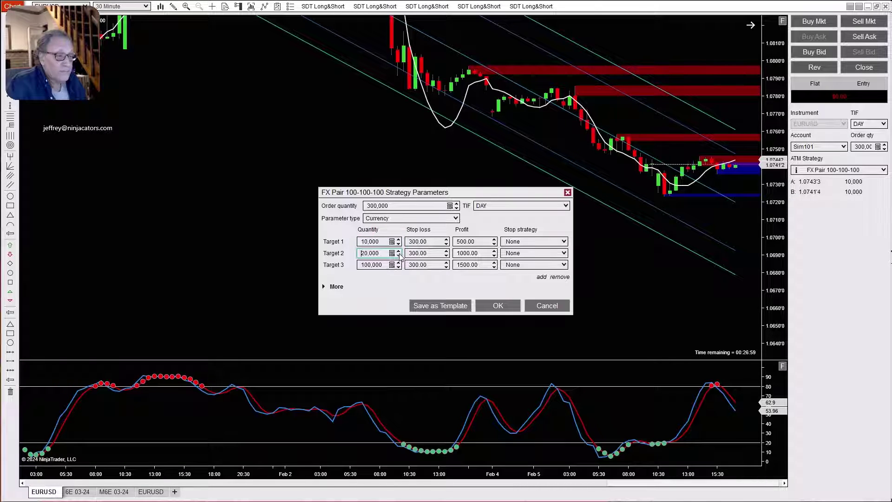
click(399, 267)
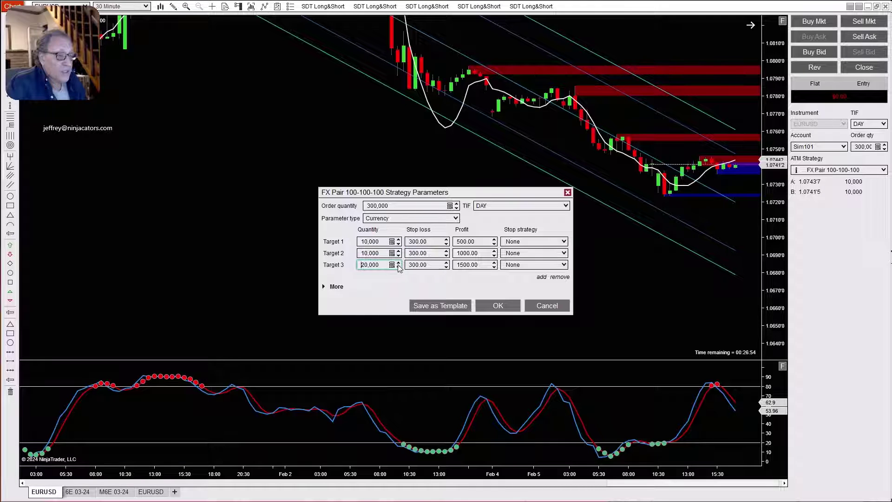
click(399, 263)
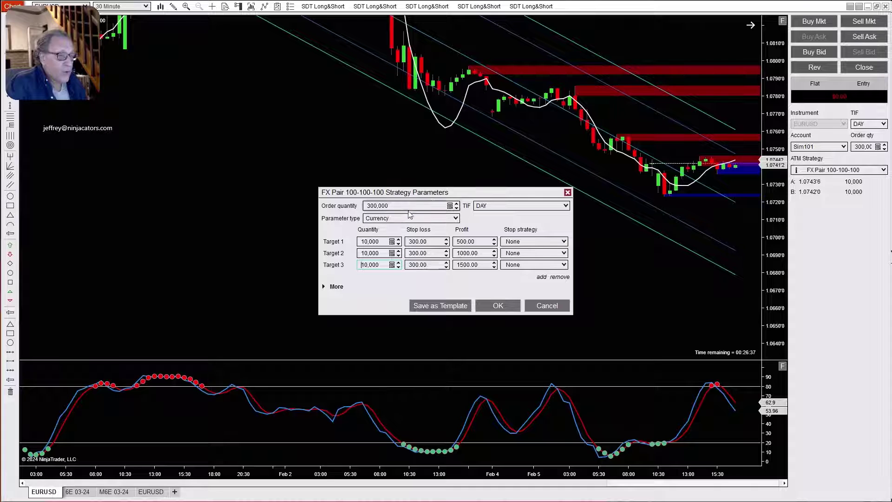
Set the ATM strategy's order quantity to 30000 and apply the changed parameters
click(457, 209)
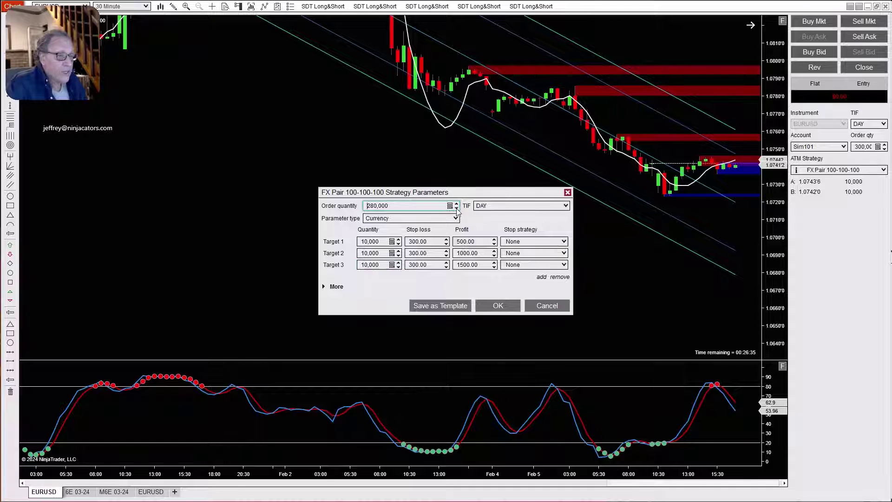
click(457, 209)
double_click(372, 205)
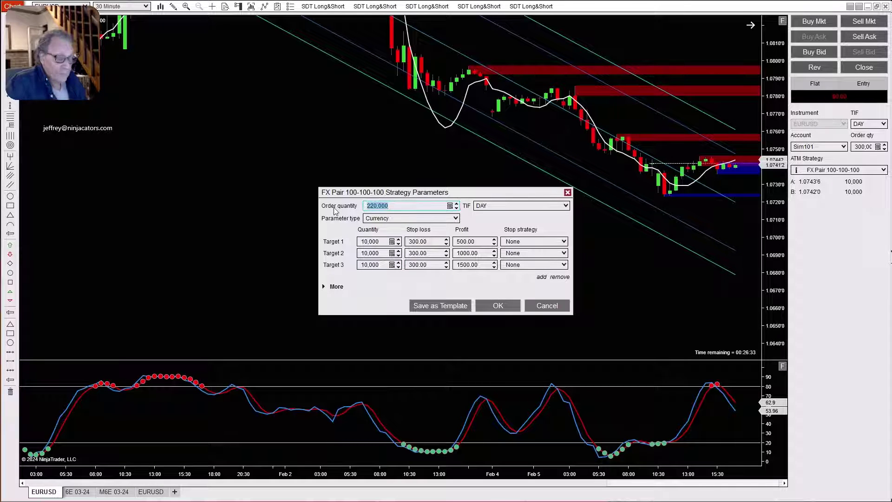
text(30)
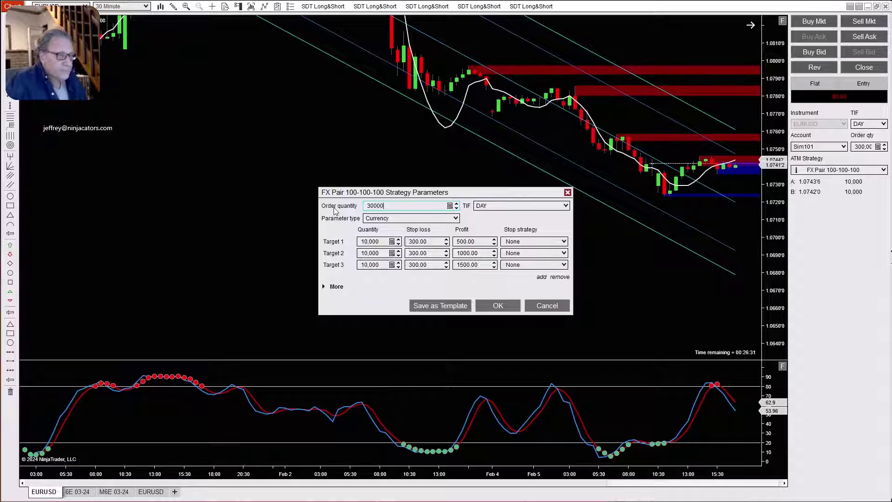
click(497, 305)
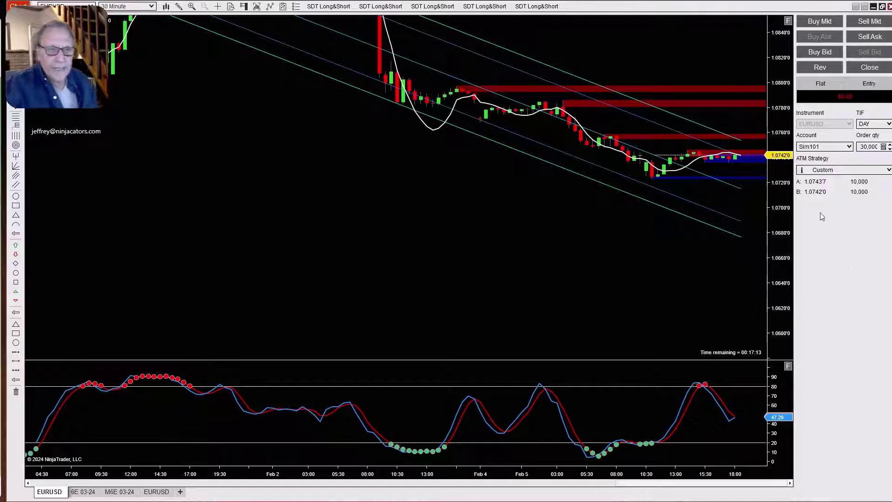
Sell 30,000 EURUSD at market and lower the three profit target orders to about 1.0708, 1.0686 and 1.0673
click(874, 25)
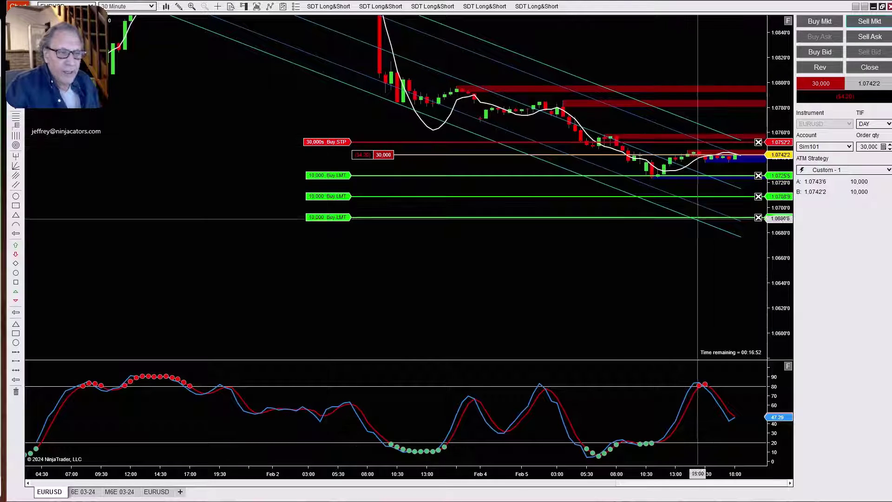
drag(328, 217, 333, 241)
drag(340, 194, 347, 224)
drag(328, 175, 338, 197)
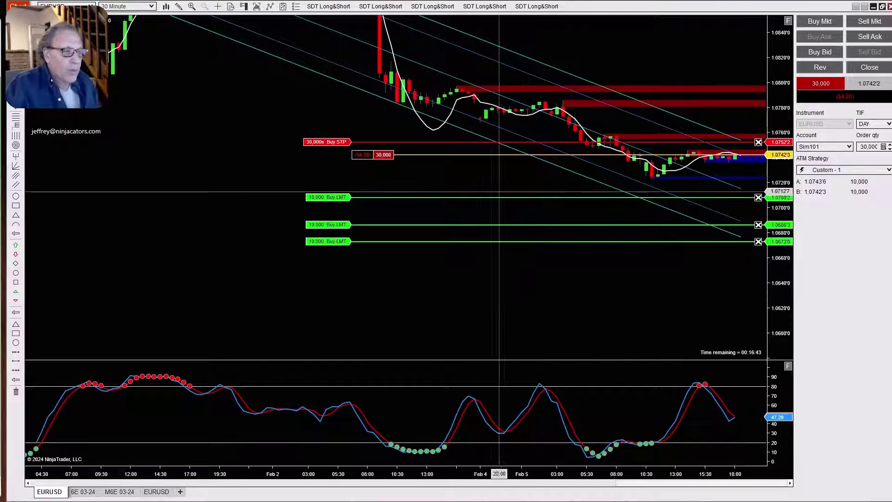
scroll(671, 190, down, 2)
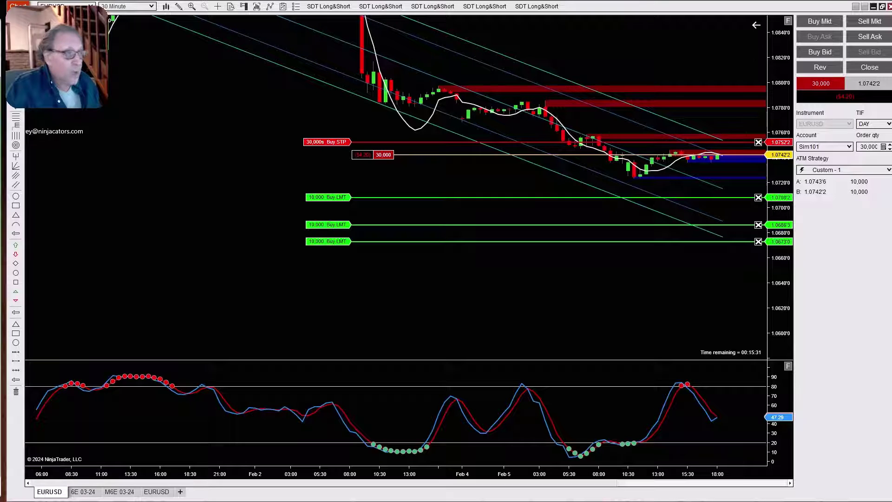
scroll(451, 279, up, 2)
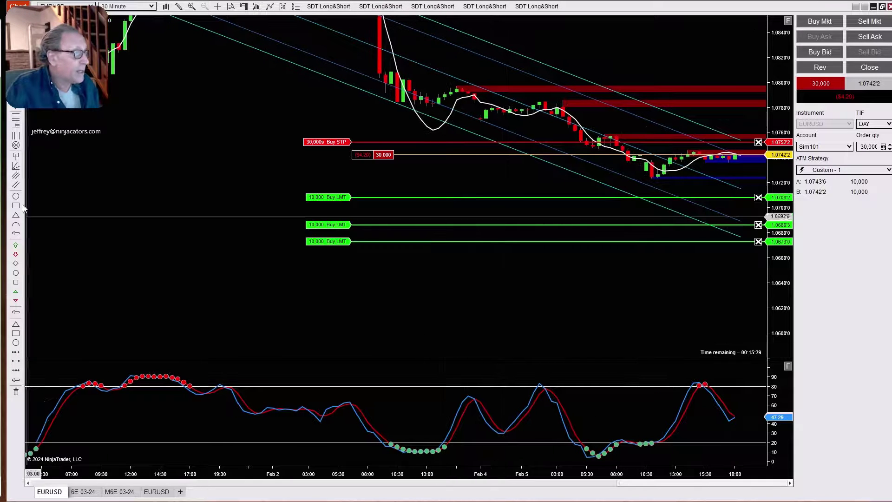